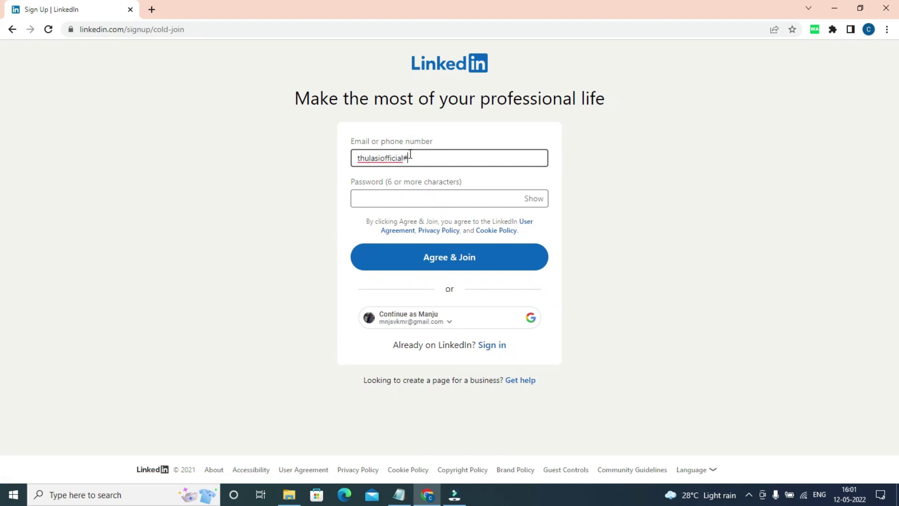
Step: Enter a password and agree to the terms to create the account
click(368, 198)
text(•••)
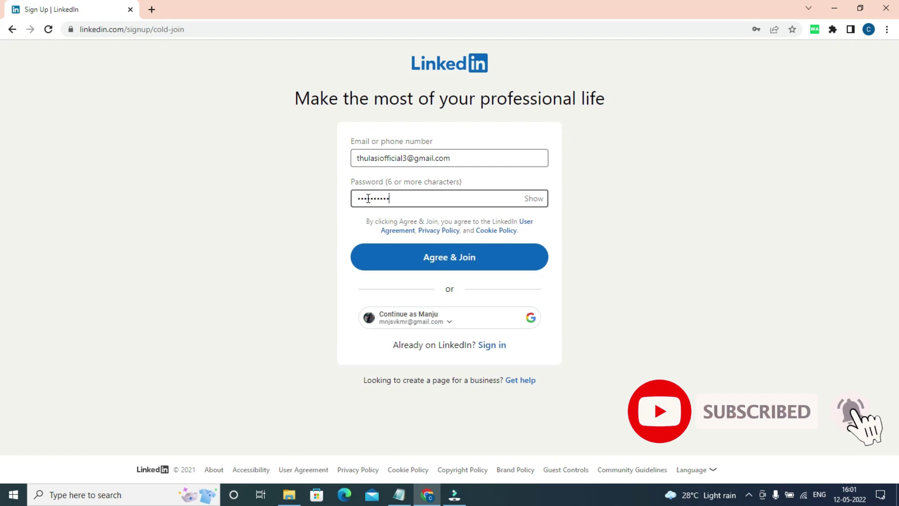
click(495, 259)
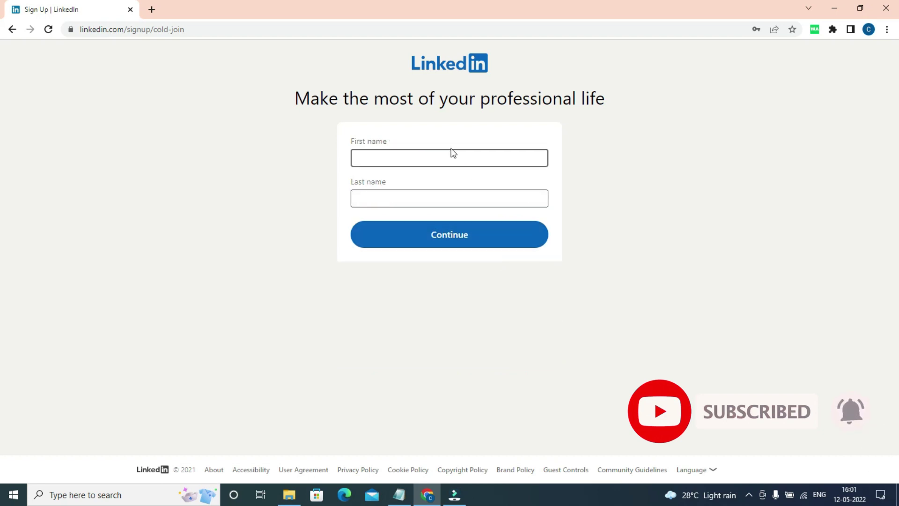
Step: Fill in the first and last name and pass the security verification puzzle
text(Thulasi)
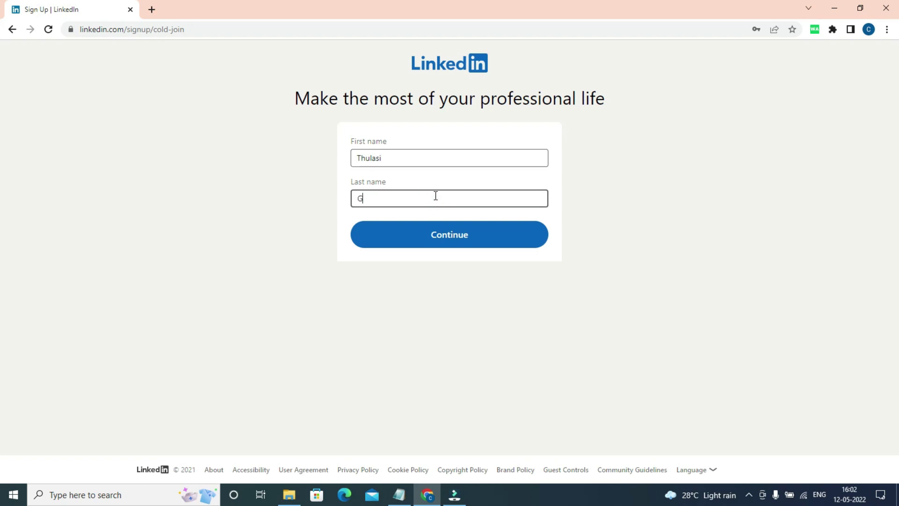
click(421, 235)
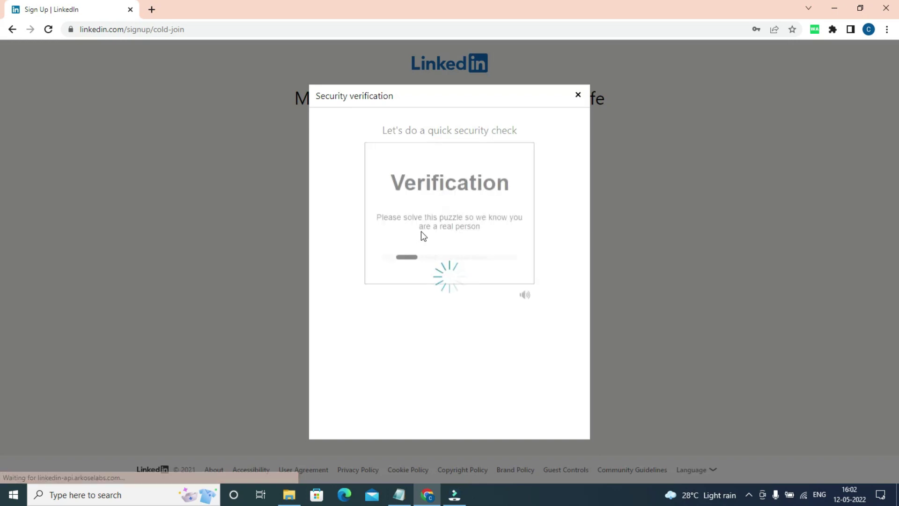
click(437, 258)
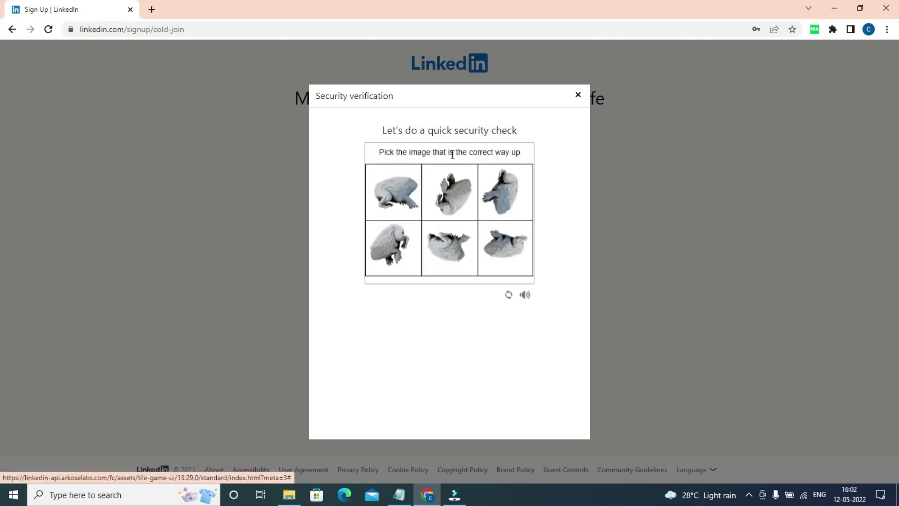
click(386, 203)
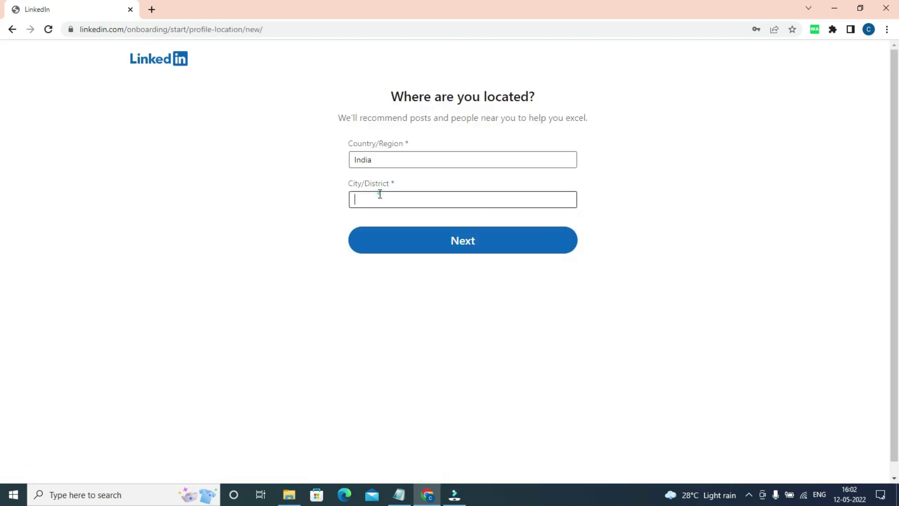
Step: Enter Chennai as the city and choose the I'm a student option
click(377, 194)
text(chenn)
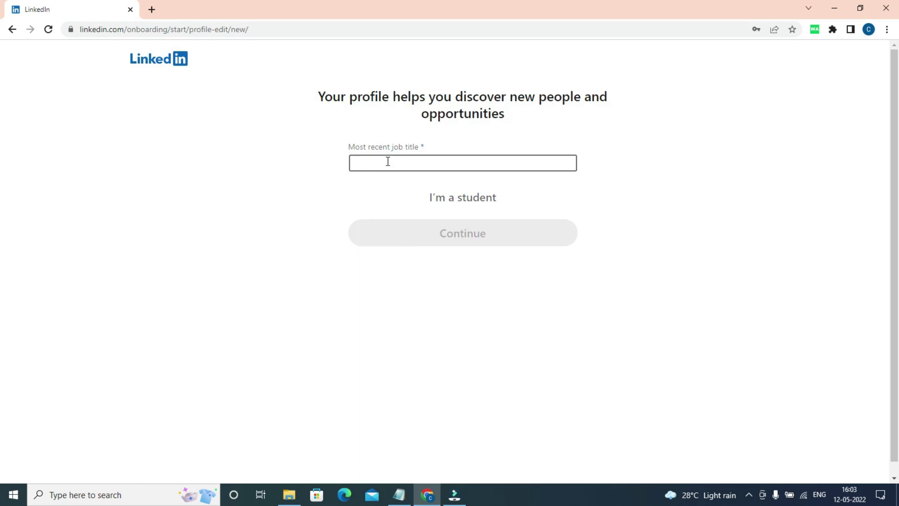
click(444, 198)
Step: Choose SSS JAIN COLLEGE FOR WOMEN as the school with a Bachelor's degree
click(414, 161)
text(sss jai)
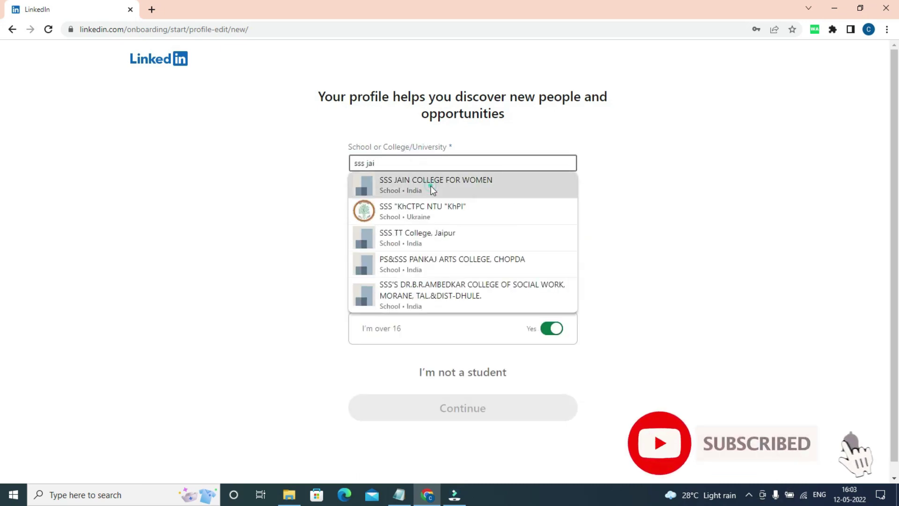
click(431, 187)
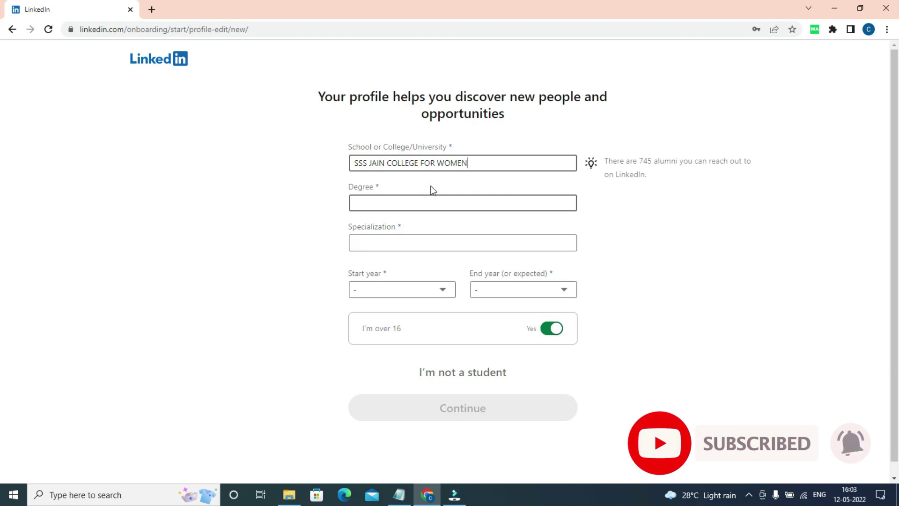
click(434, 197)
text(bbb)
key(BackSpace)
key(BackSpace)
key(BackSpace)
text(b)
click(432, 220)
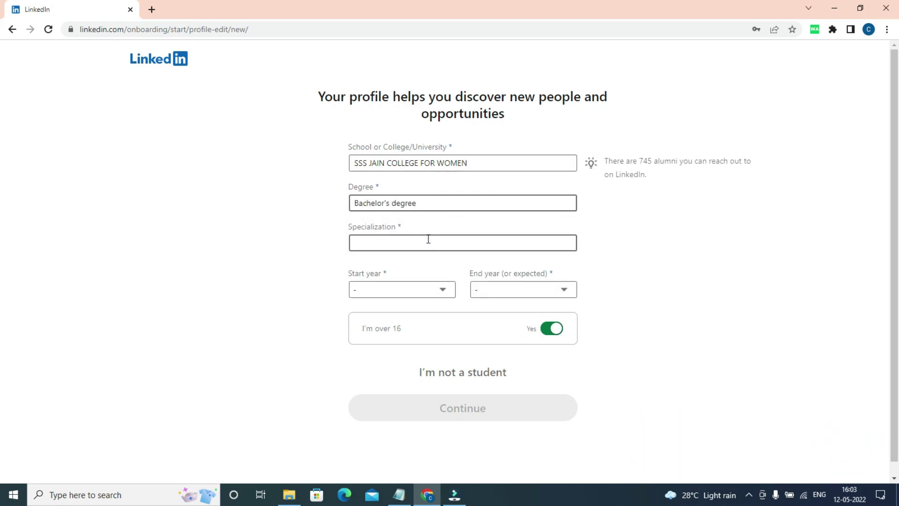
Step: Set the specialization to Computer Science, studied from 2019 to 2022
click(428, 239)
text(com)
click(425, 258)
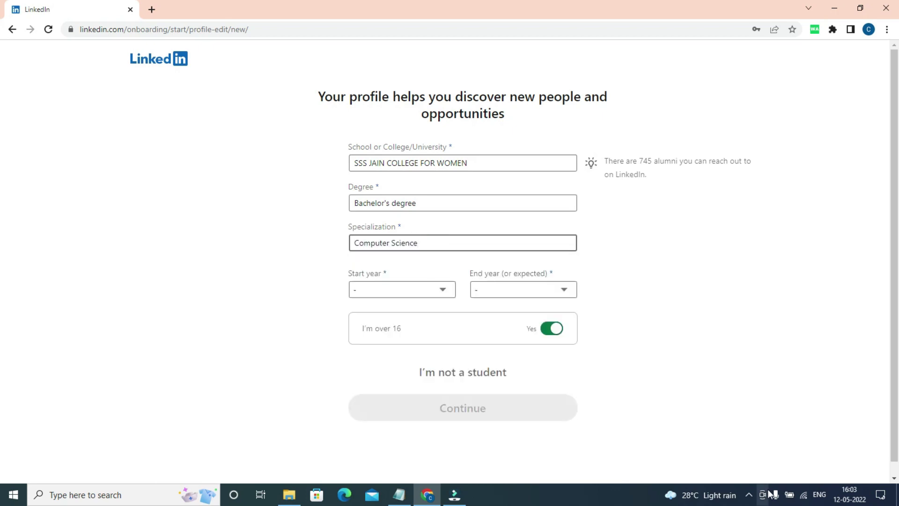
click(404, 293)
click(403, 109)
click(509, 289)
click(513, 150)
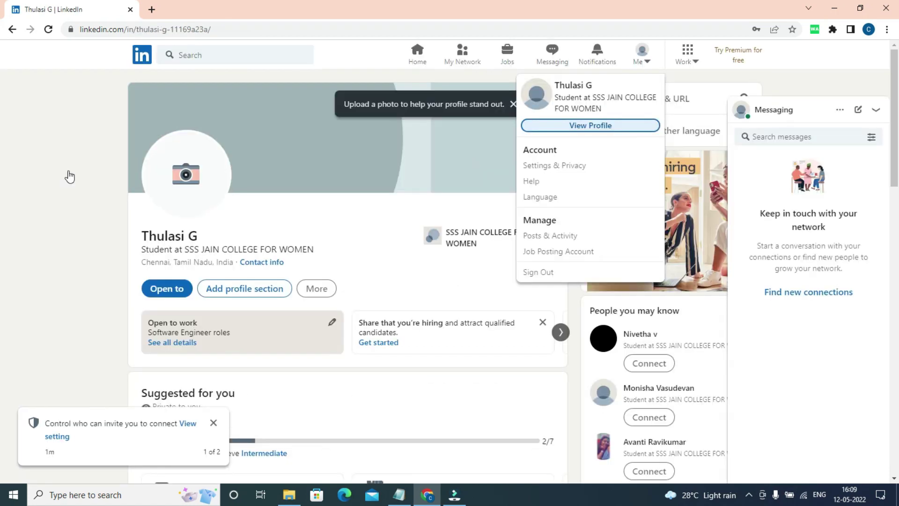
Step: Dismiss the account menu and photo tip, then scroll down through the new profile
click(69, 176)
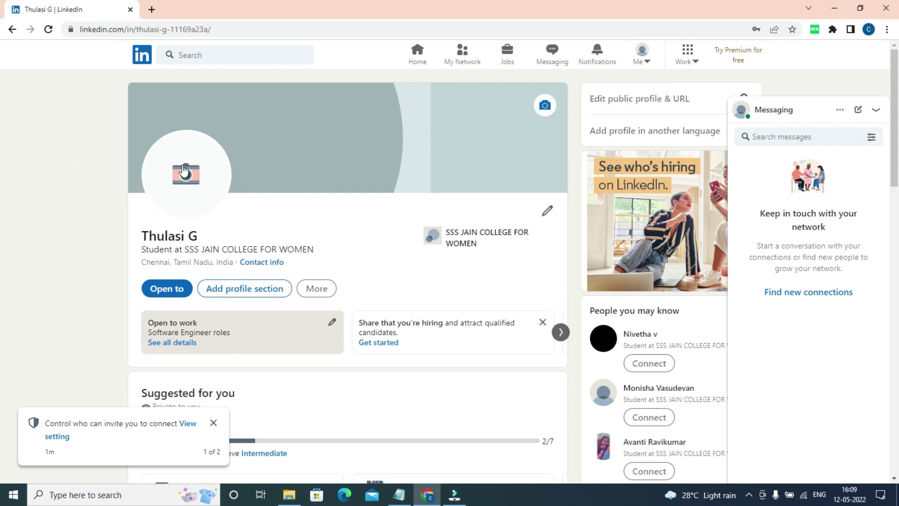
scroll(305, 336, down, 3)
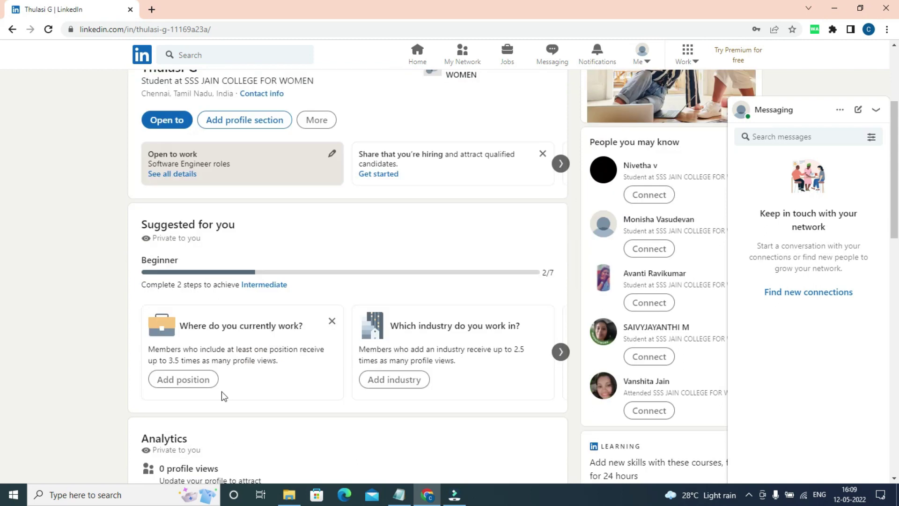
scroll(459, 347, down, 4)
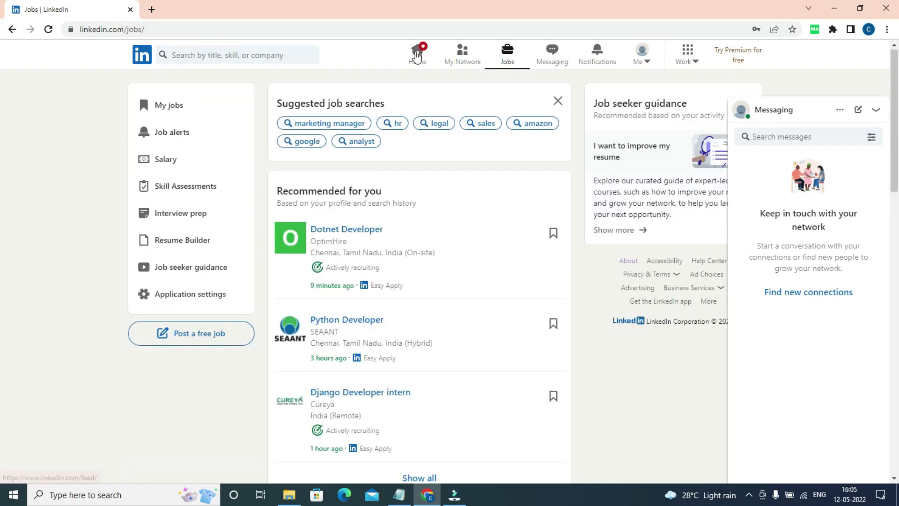
Step: From the home feed, start updating the profile and confirm being a student
click(417, 55)
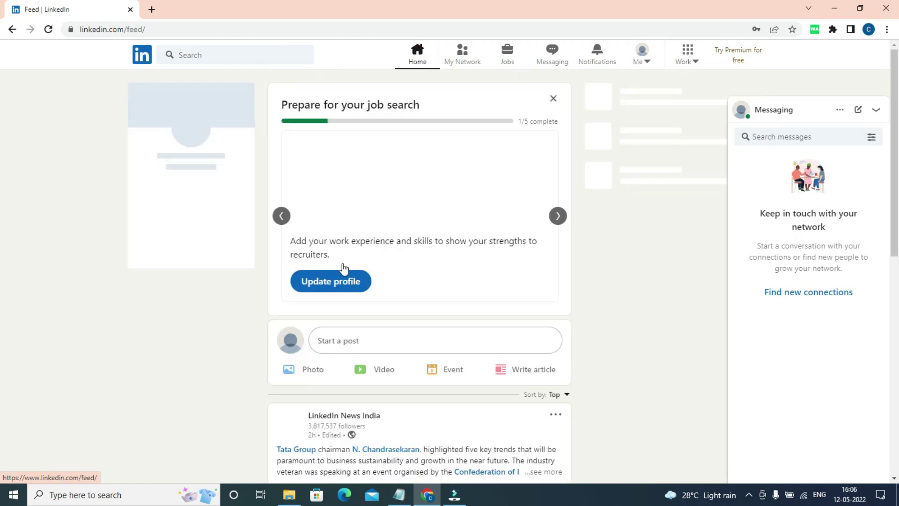
click(341, 281)
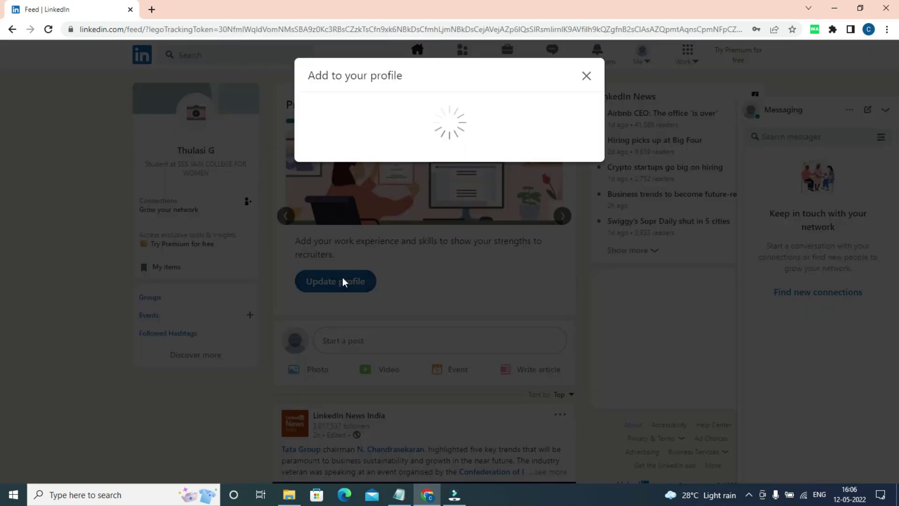
click(314, 159)
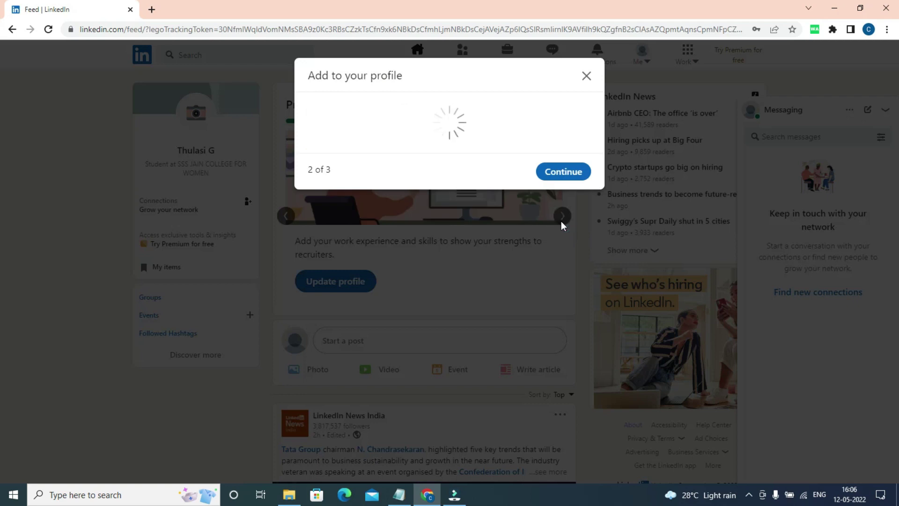
Step: Add C++ and Java as skills
click(361, 233)
text(se)
key(BackSpace)
key(BackSpace)
text(c)
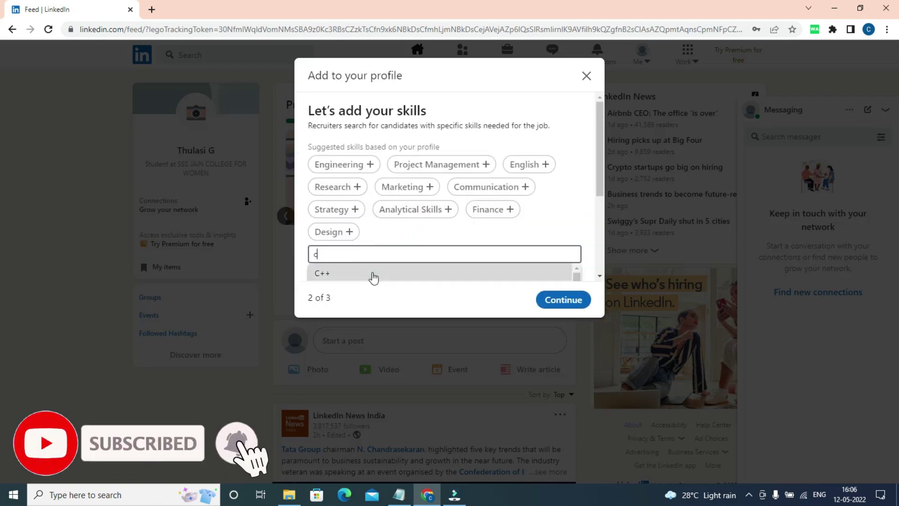
click(373, 276)
click(371, 261)
text(ja)
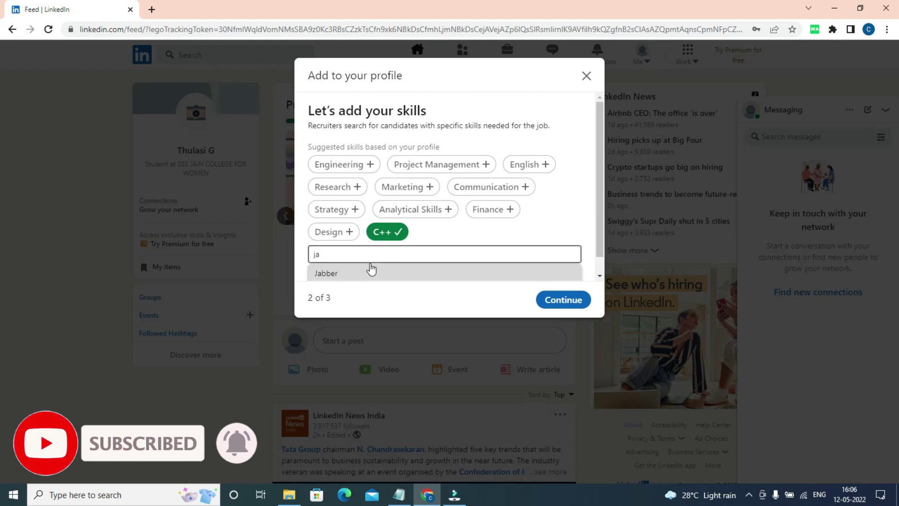
text(v)
click(371, 274)
Step: Confirm the location as Chennai, Tamil Nadu, India and dismiss the account menu
click(563, 299)
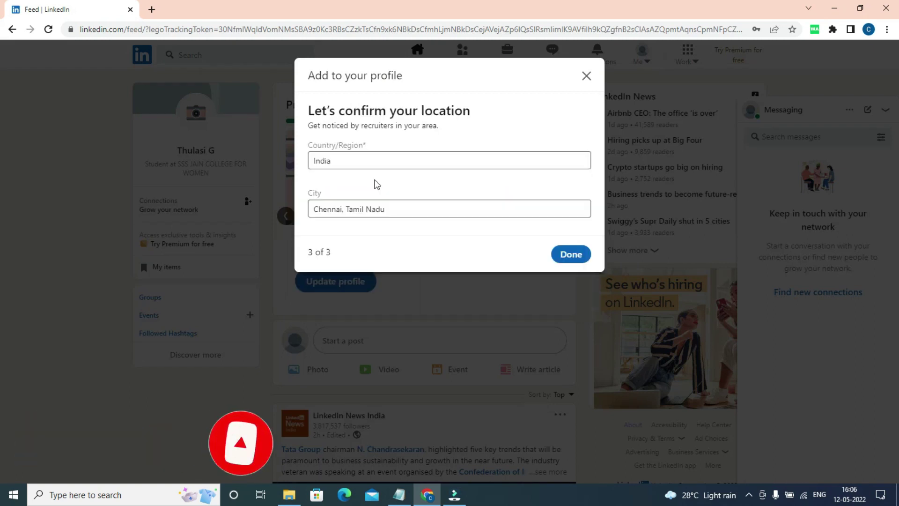
click(566, 254)
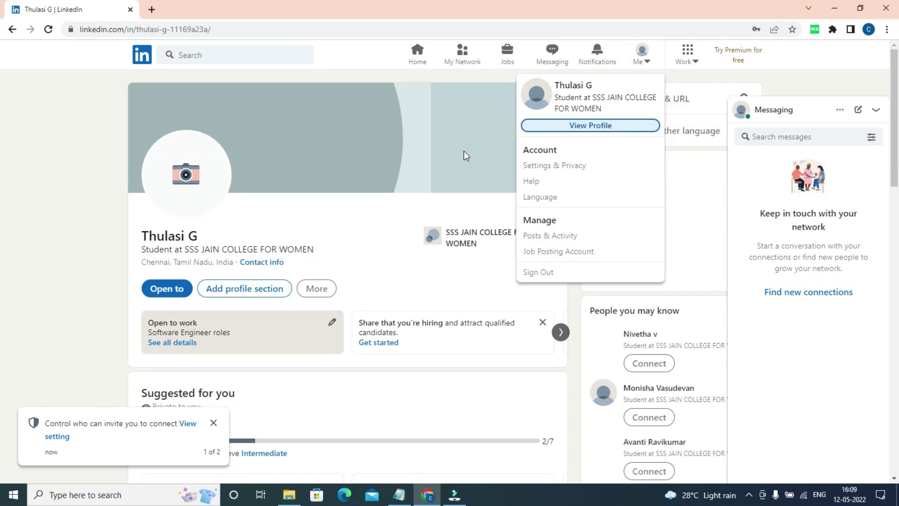
click(67, 170)
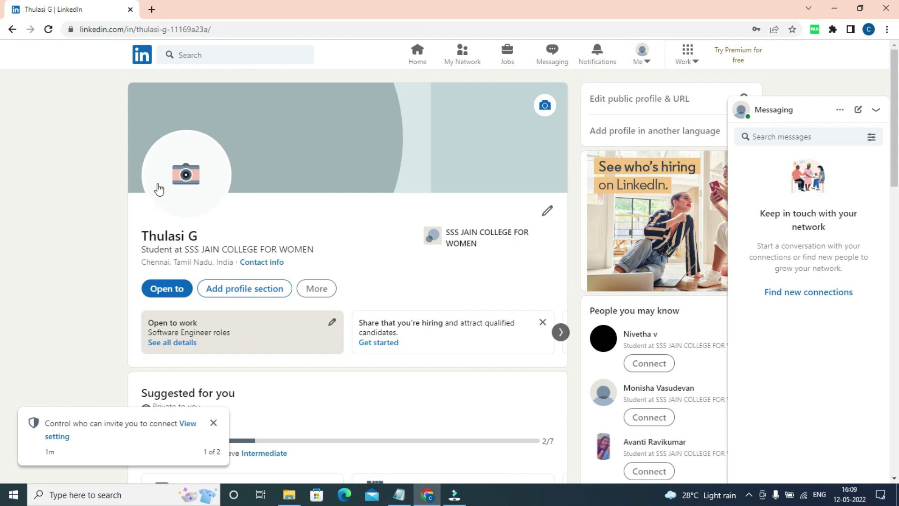
Step: Glance at the products panel, then view and close the profile's contact info
click(687, 54)
click(1, 141)
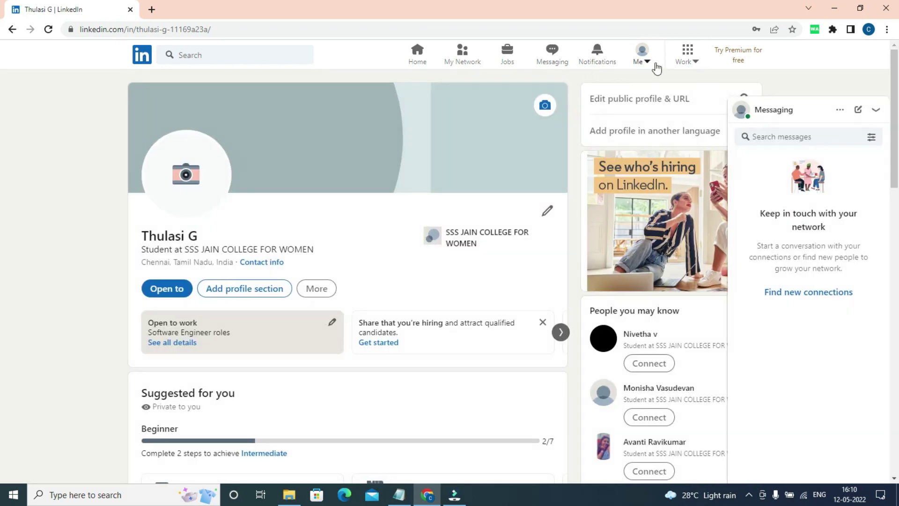
click(261, 263)
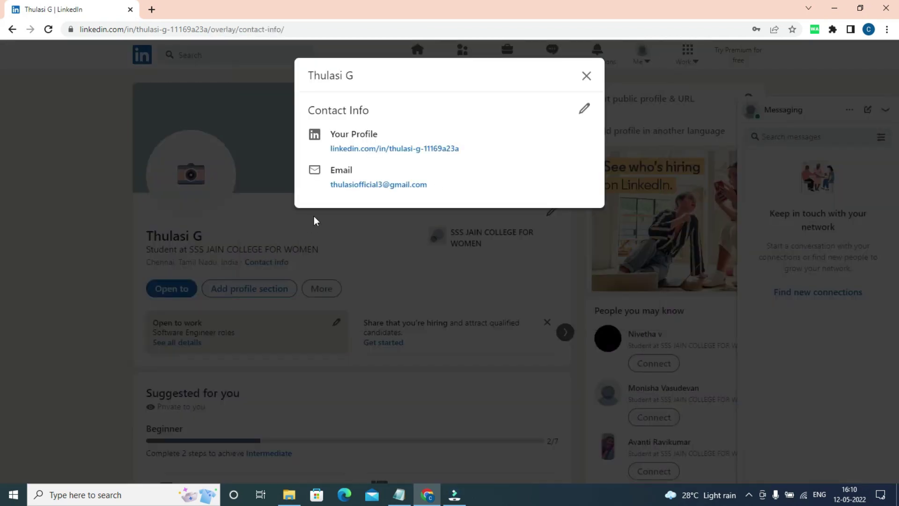
click(586, 76)
Step: Browse the home feed, then review the profile's contact info again
click(415, 55)
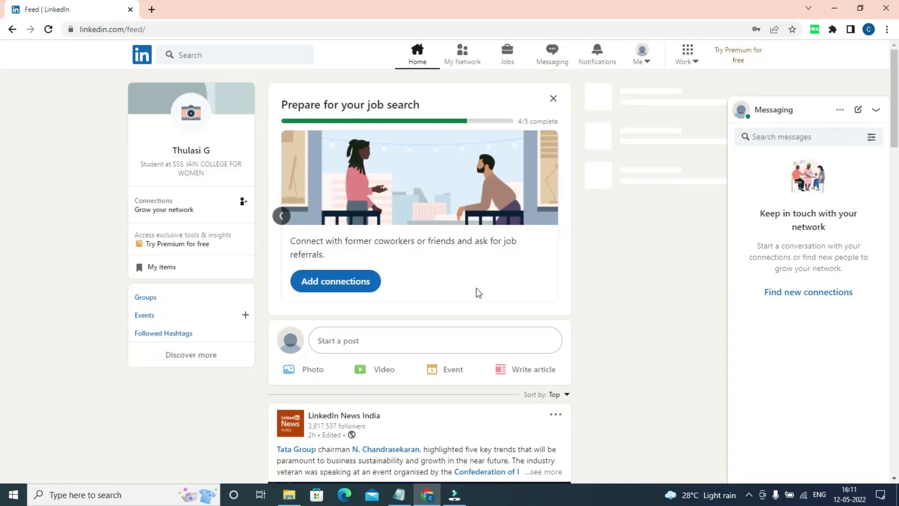
scroll(529, 318, down, 10)
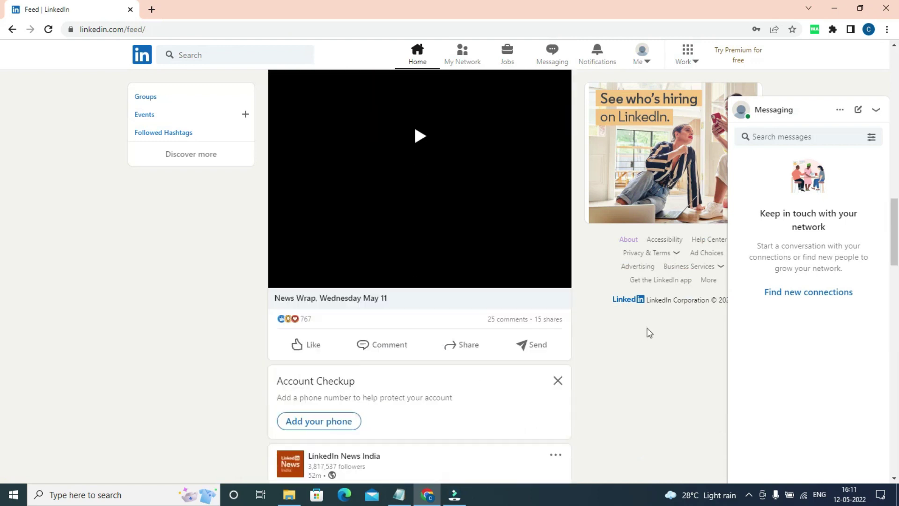
scroll(650, 332, down, 3)
scroll(546, 217, up, 12)
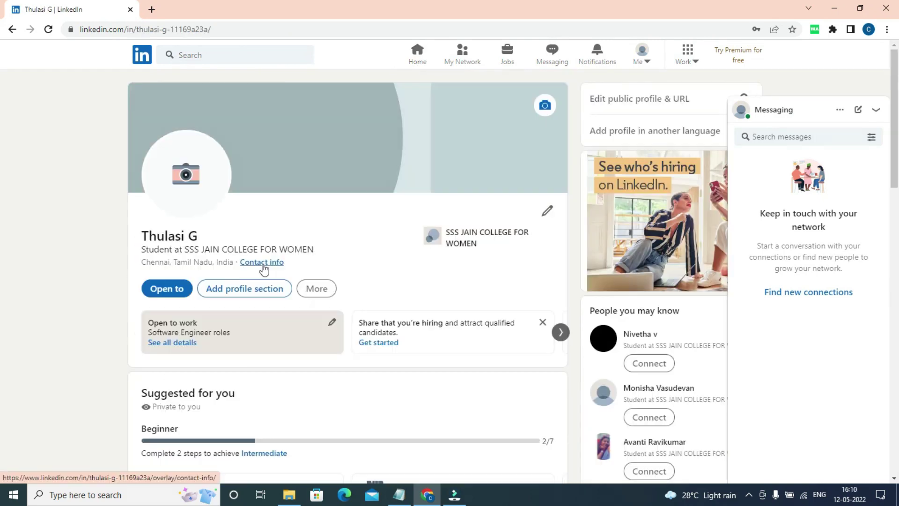
click(262, 263)
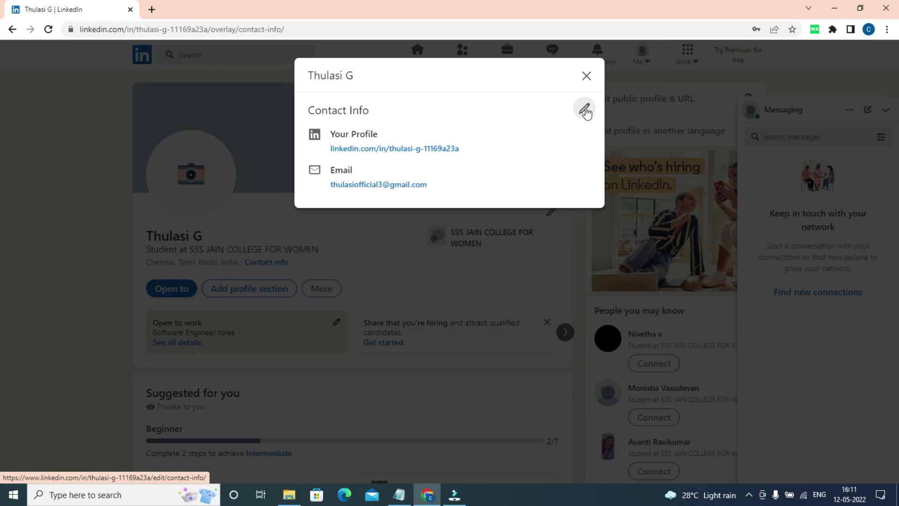
click(586, 76)
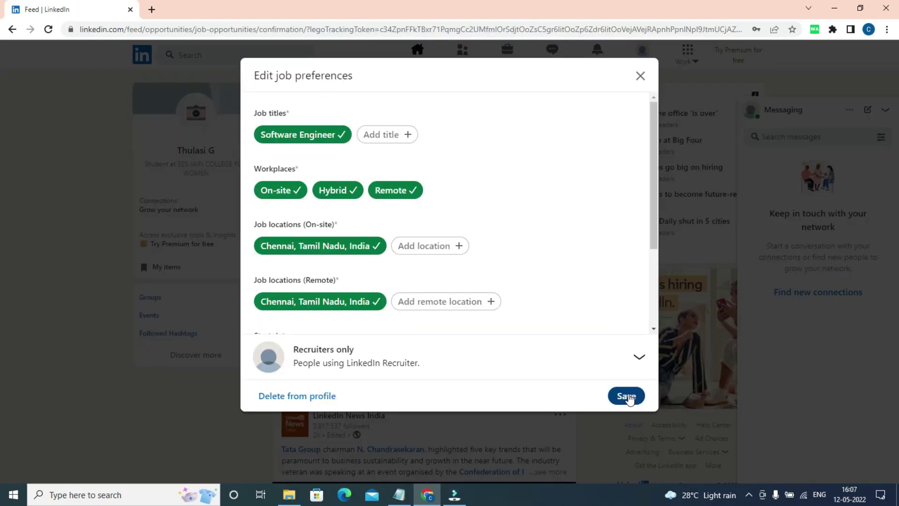
Step: Save the job preferences and look over the connection suggestions
click(626, 395)
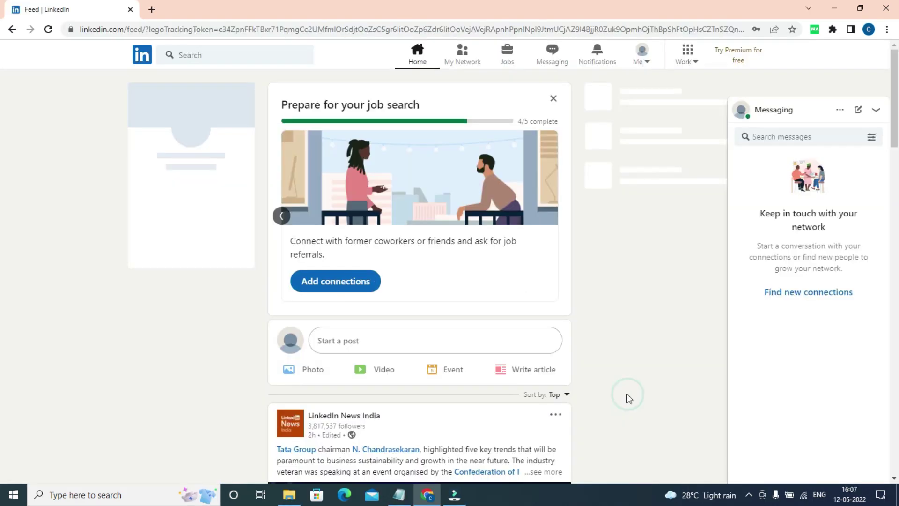
click(350, 286)
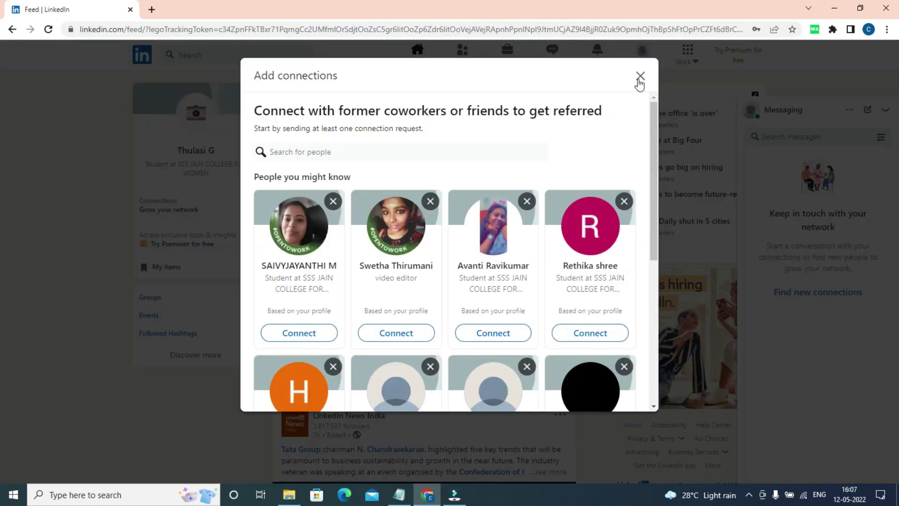
click(640, 79)
click(472, 65)
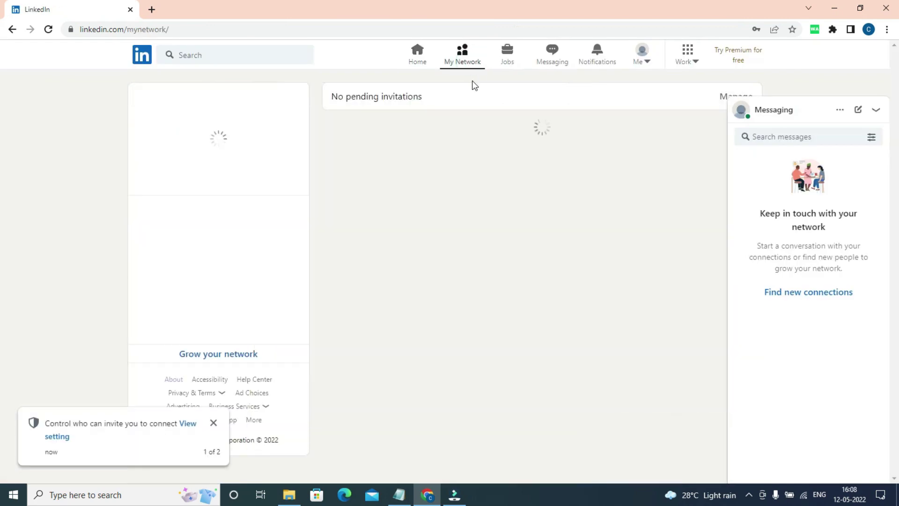
scroll(721, 210, down, 2)
scroll(535, 171, up, 2)
scroll(708, 315, down, 5)
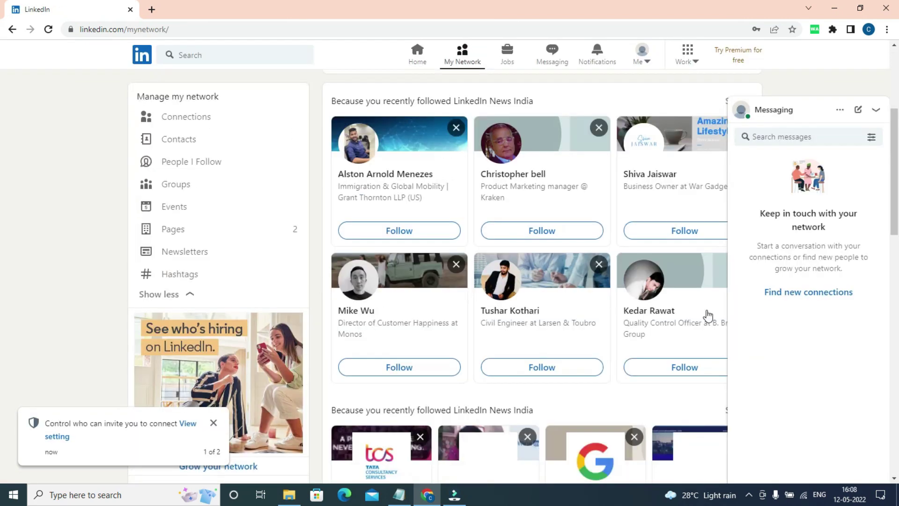
scroll(707, 315, down, 4)
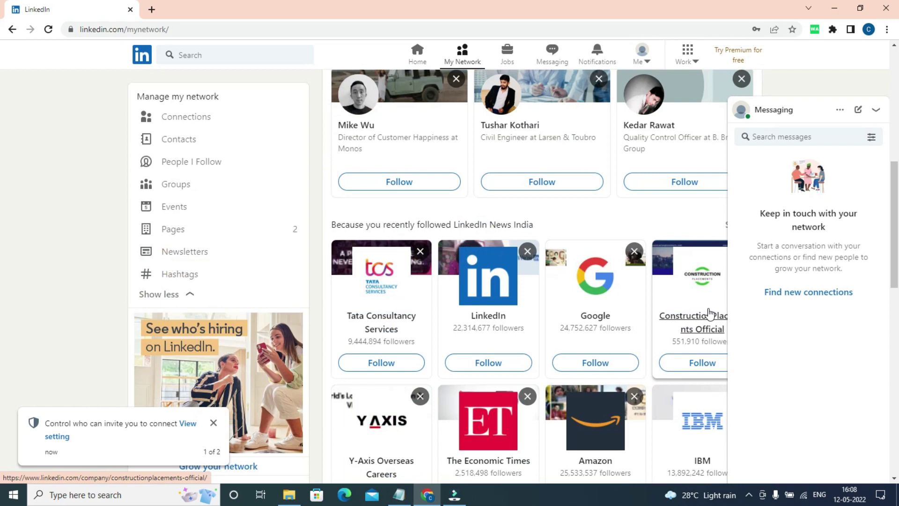
scroll(549, 172, up, 6)
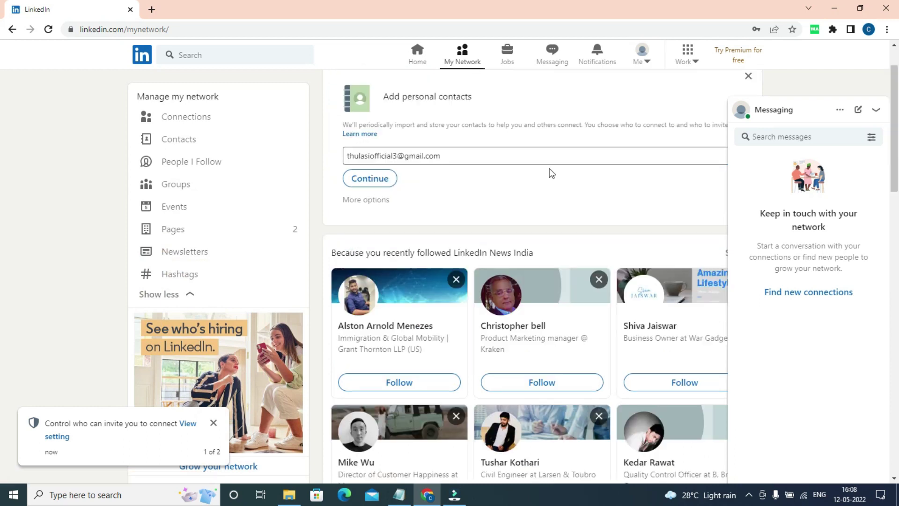
scroll(708, 315, down, 2)
scroll(708, 315, down, 4)
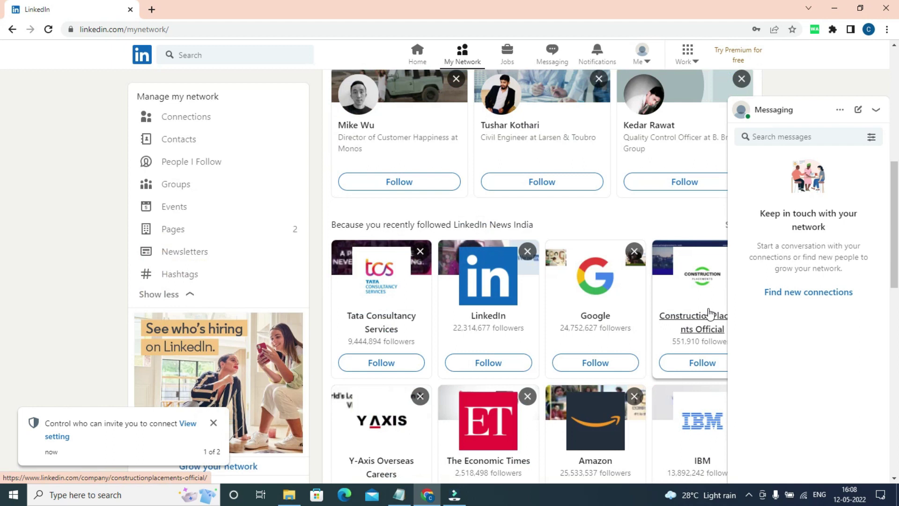
scroll(709, 318, up, 7)
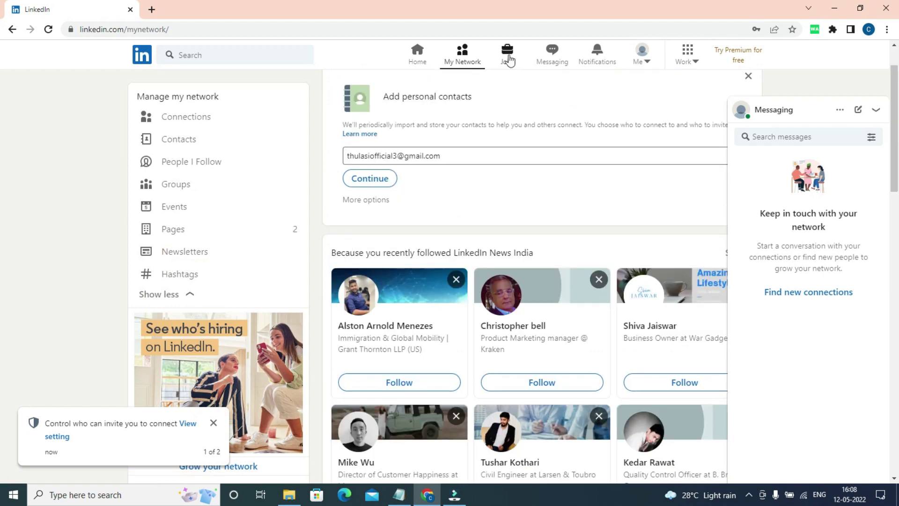
Step: Visit the Jobs page for remote roles, then close the account menu on the profile
click(510, 60)
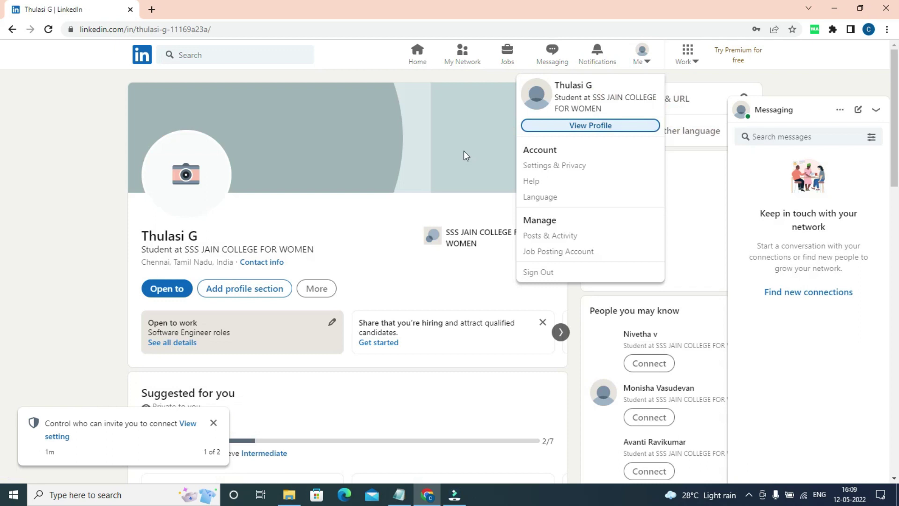
click(160, 189)
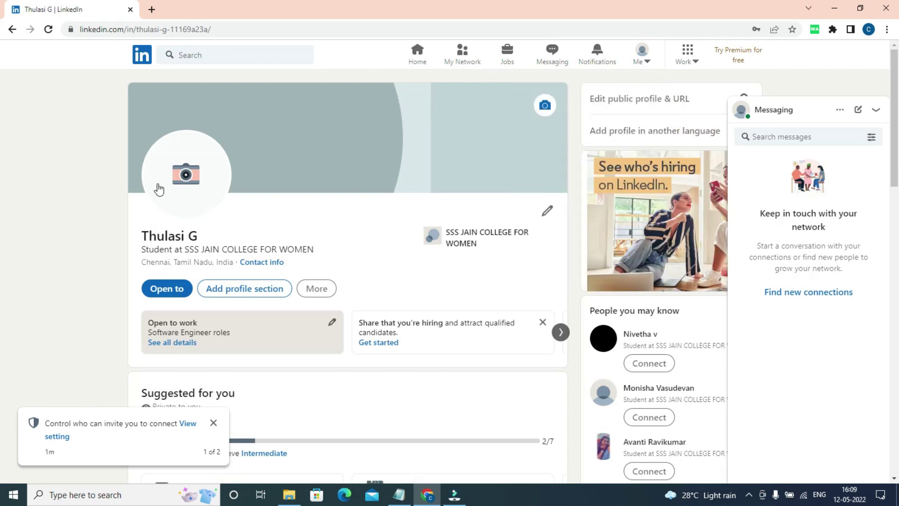